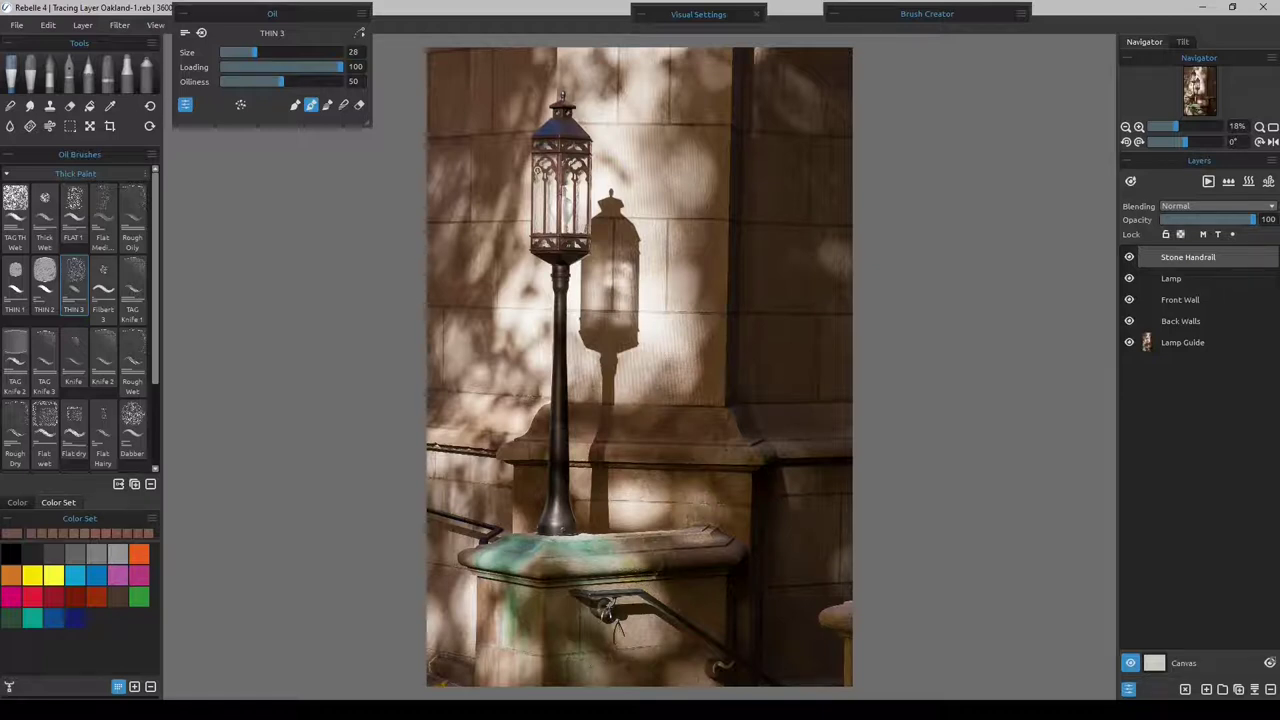
Step: Import the photo PA-12676.jpg from the REFERENCE folder as a layer, placed over the full 3600 x 5400 px canvas
{"action": "left_click", "coordinate": [1179, 345]}
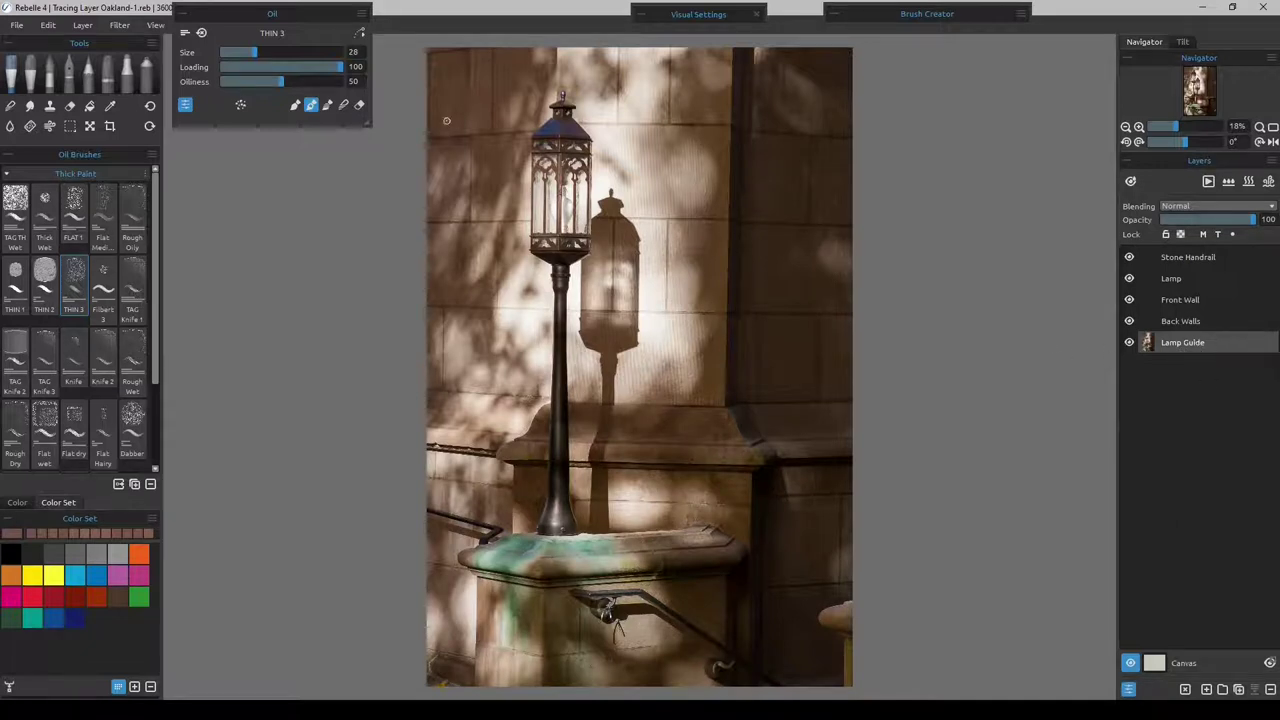
{"action": "left_click", "coordinate": [20, 27]}
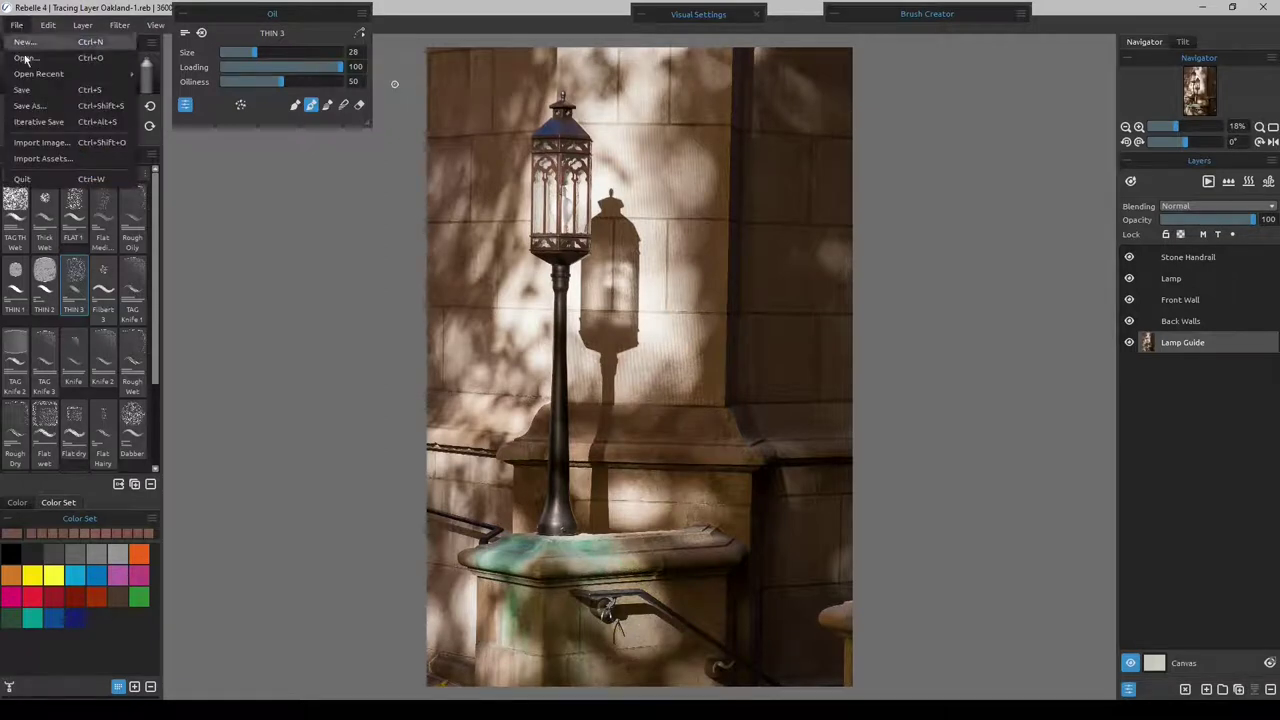
{"action": "left_click", "coordinate": [40, 142]}
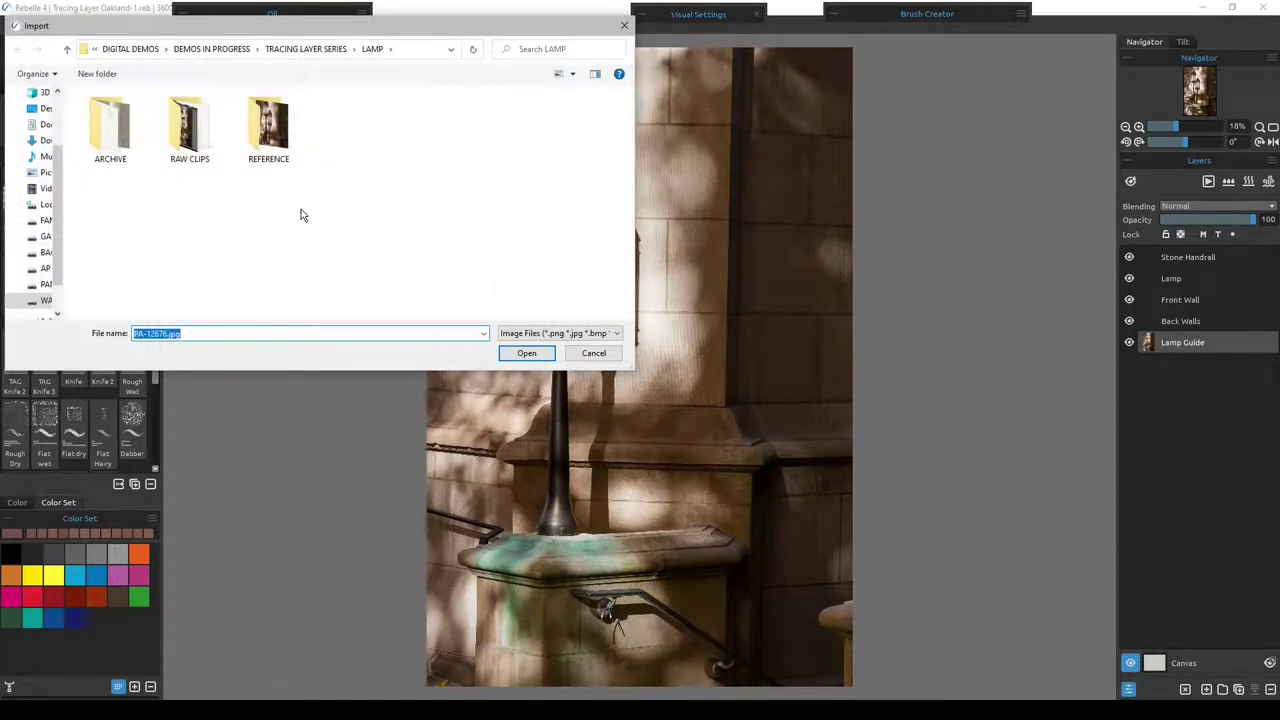
{"action": "double_click", "coordinate": [268, 130]}
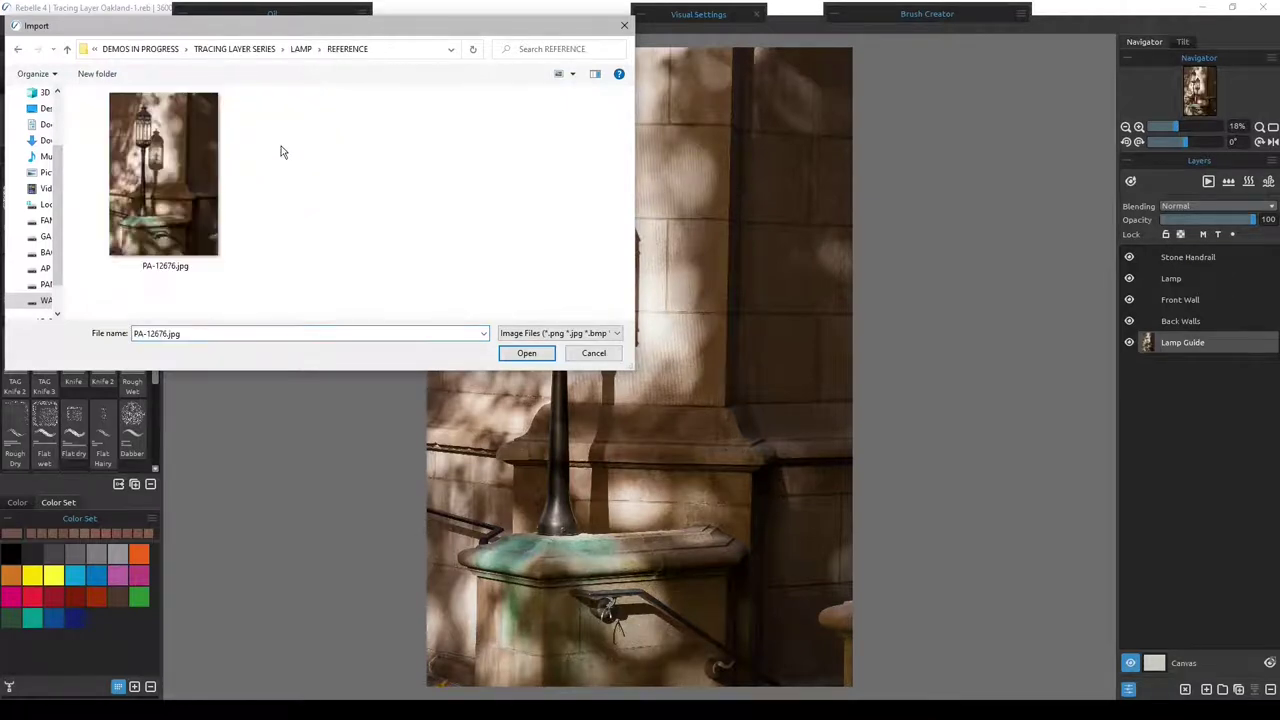
{"action": "left_click", "coordinate": [152, 181]}
{"action": "double_click", "coordinate": [152, 181]}
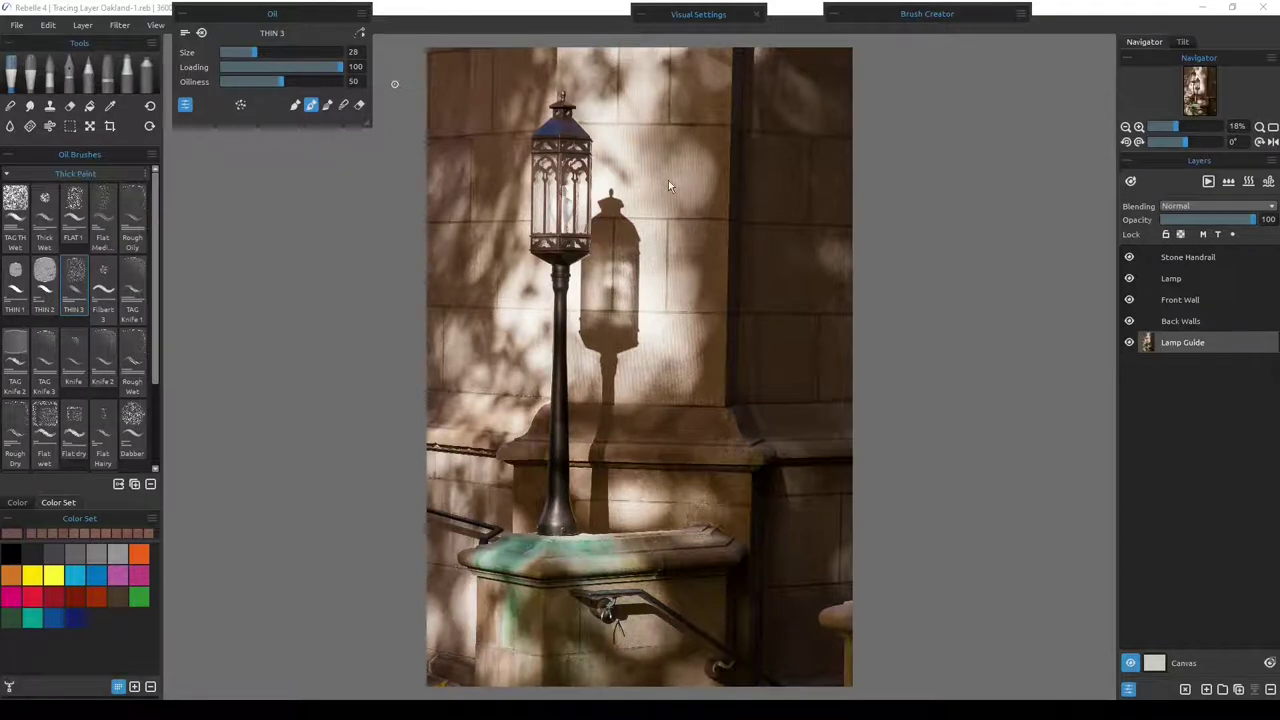
{"action": "key", "text": "ctrl+t"}
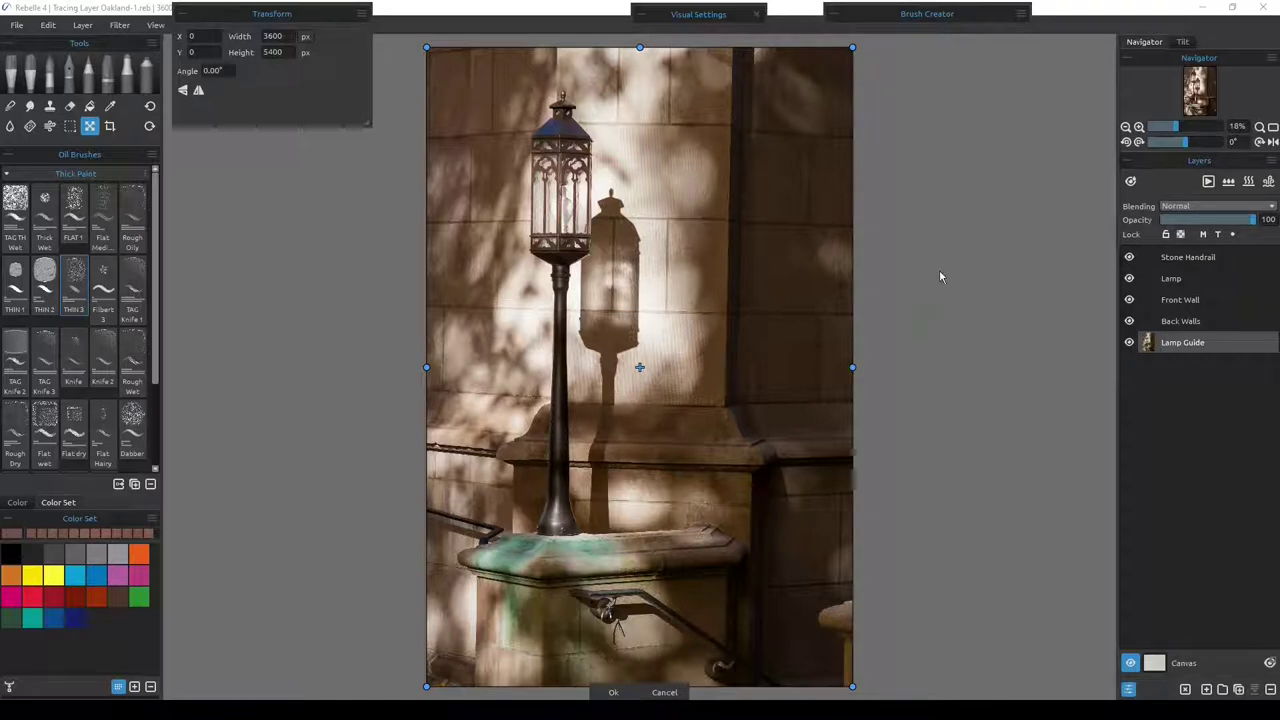
{"action": "key", "text": "Return"}
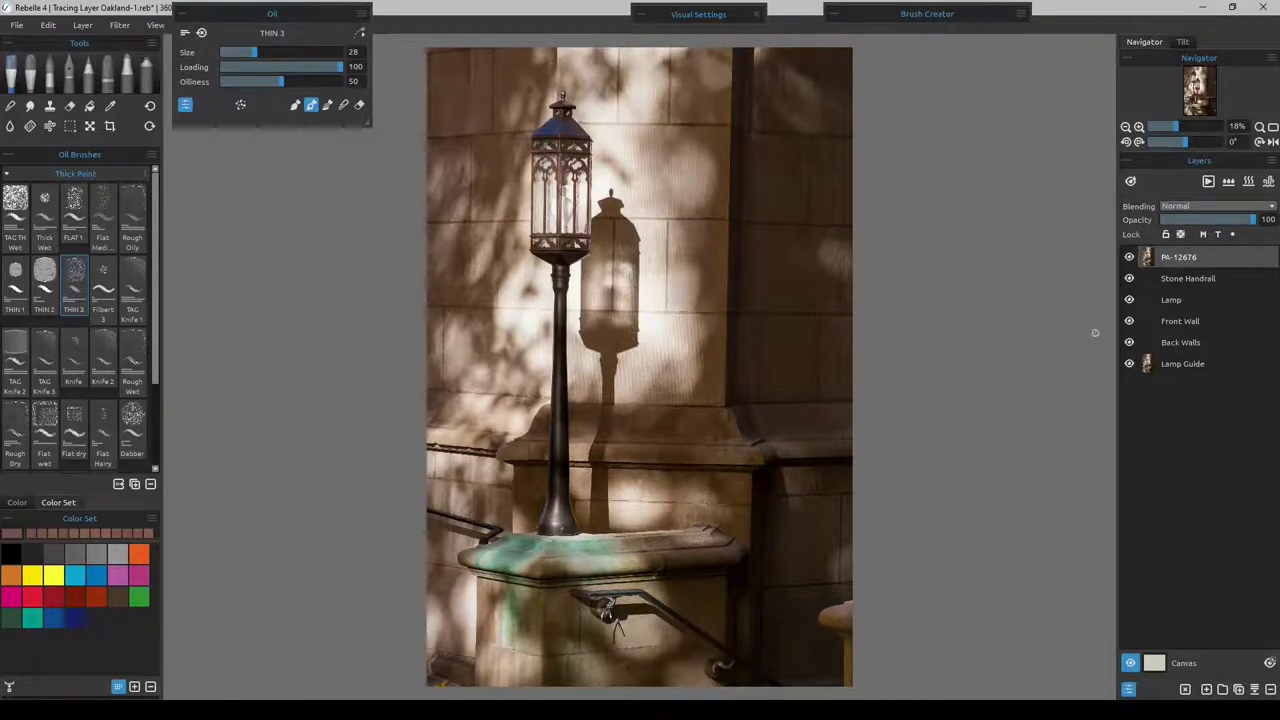
Step: Rename the imported photo layer as Lamp Tracing Layer
{"action": "double_click", "coordinate": [1179, 261]}
{"action": "type", "text": "Lamp 1"}
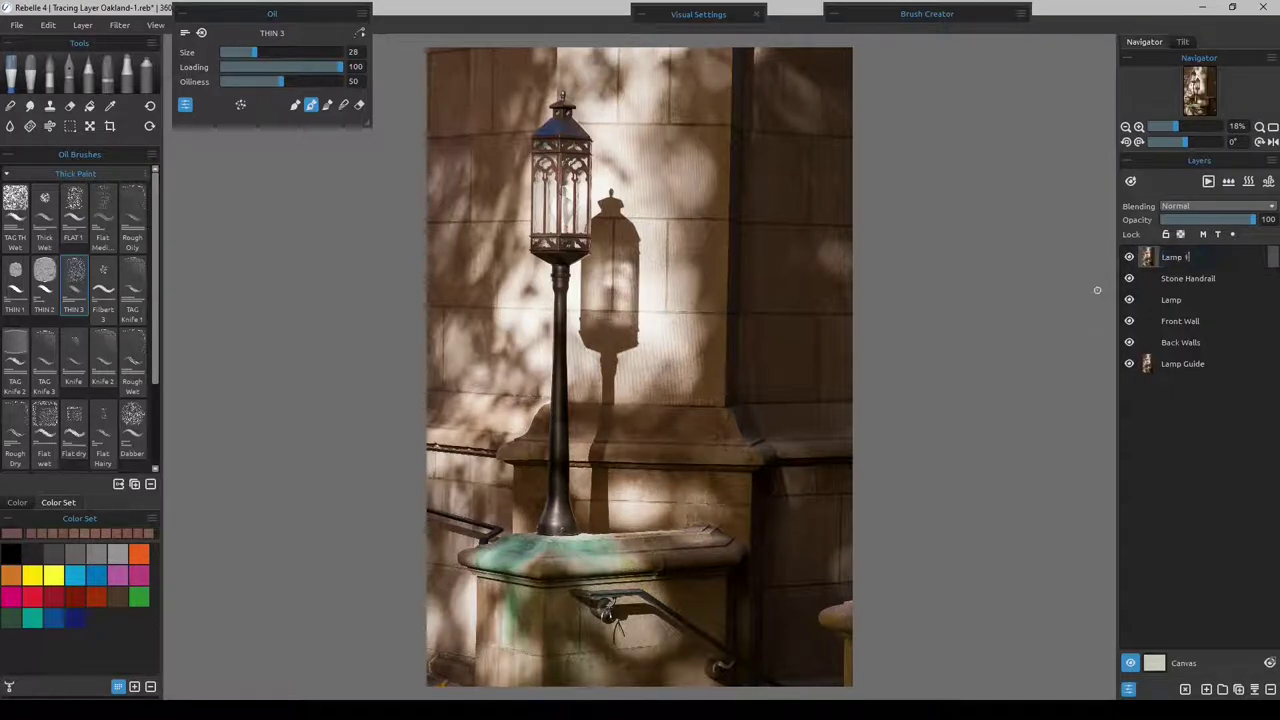
{"action": "key", "text": "ctrl+a"}
{"action": "type", "text": "Lamp Tracing Layer"}
{"action": "key", "text": "Home"}
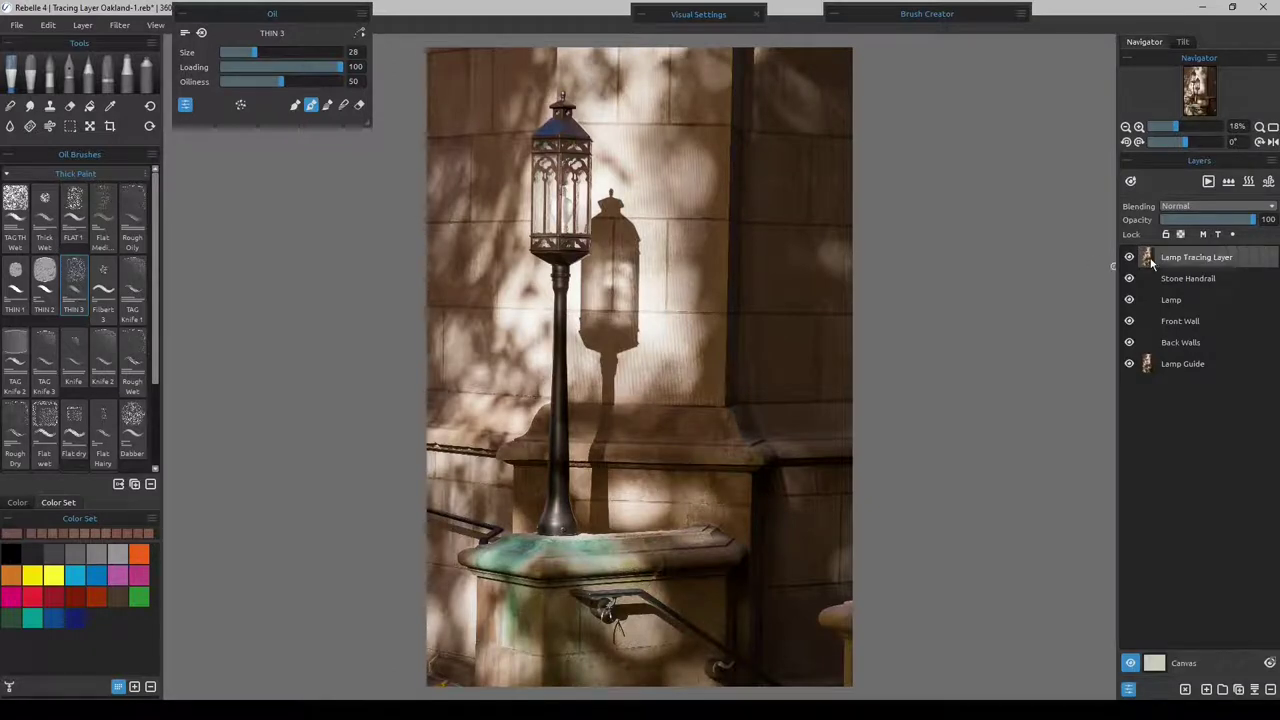
Step: Turn the Lamp Tracing Layer into a tracing layer
{"action": "left_click", "coordinate": [1217, 233]}
{"action": "left_click", "coordinate": [84, 25]}
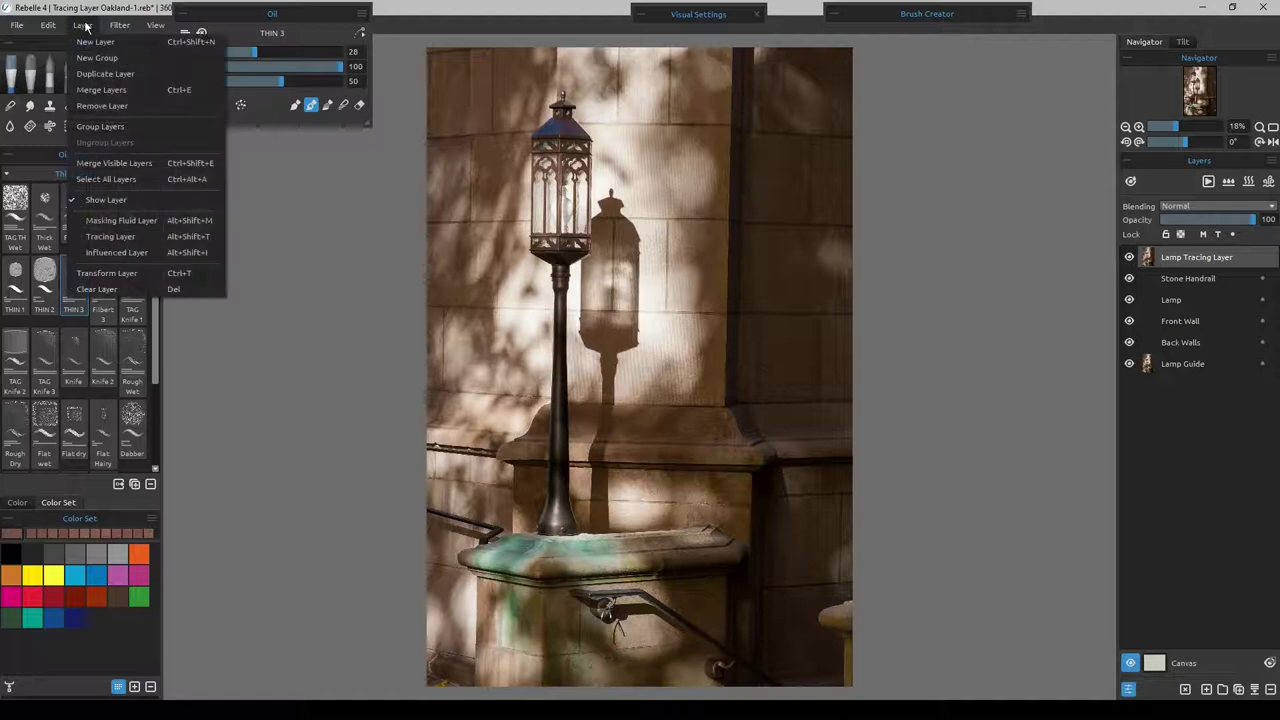
{"action": "left_click", "coordinate": [97, 237]}
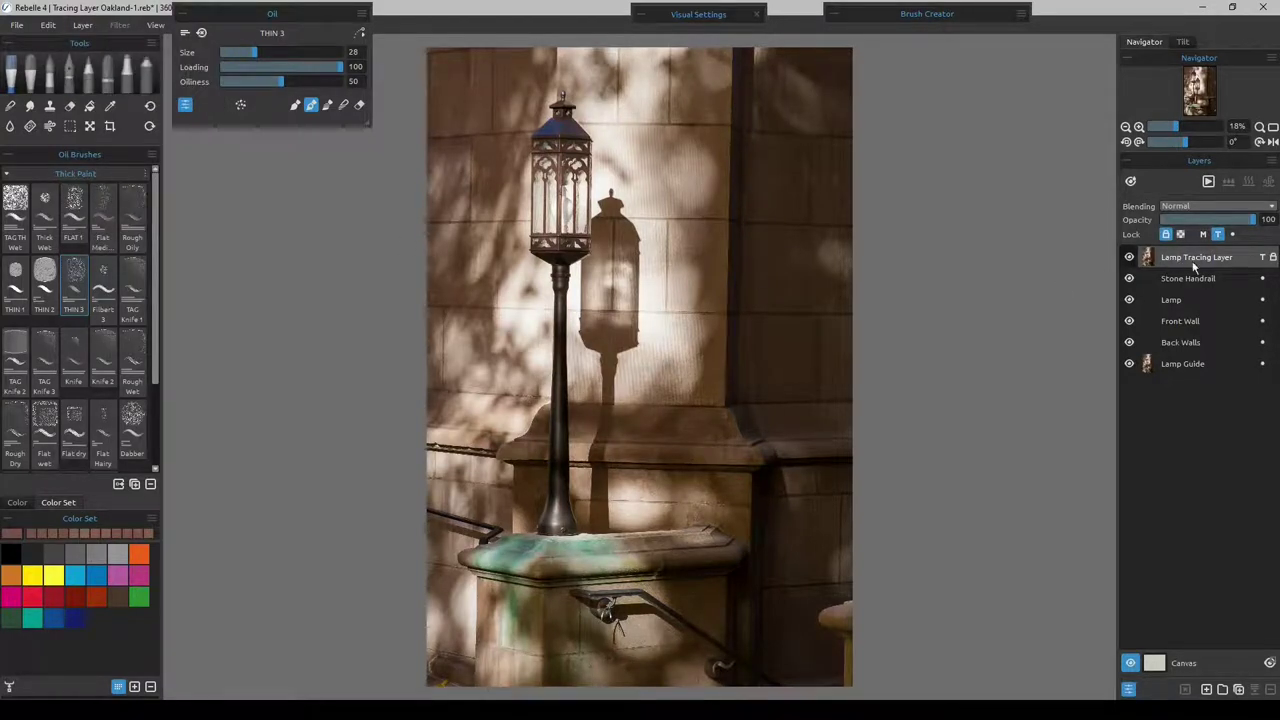
{"action": "left_click", "coordinate": [82, 25]}
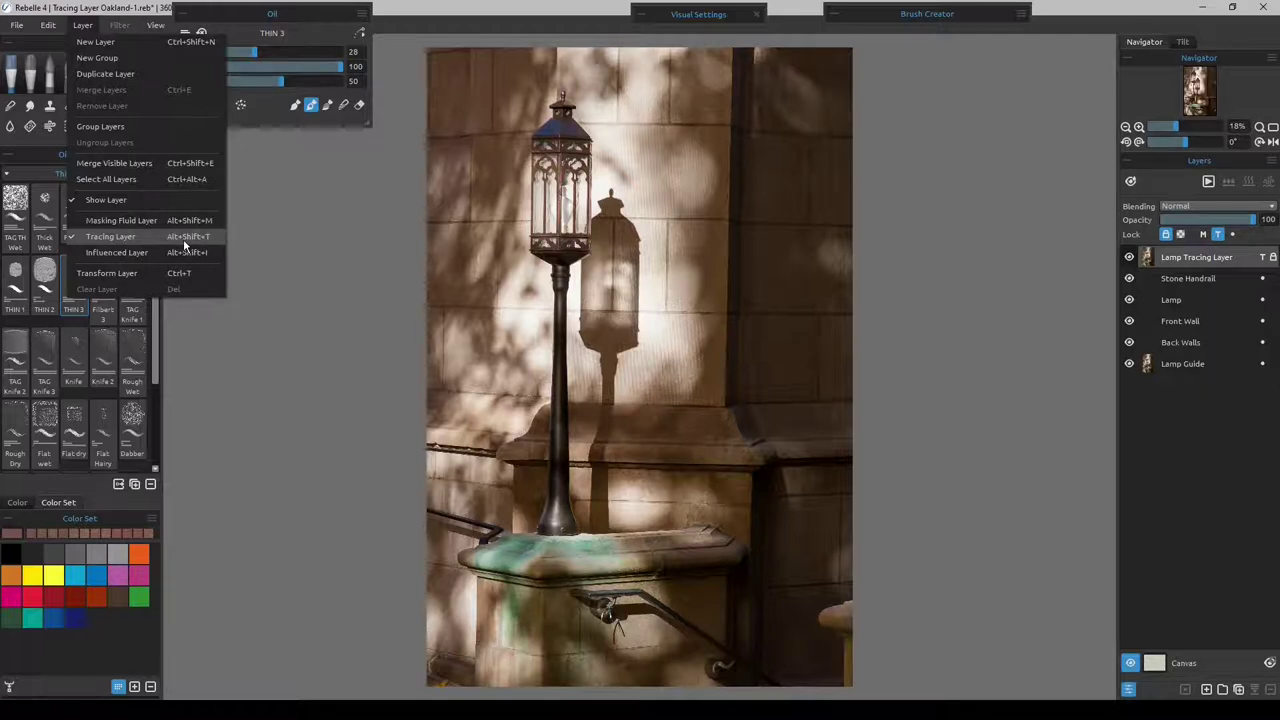
{"action": "left_click", "coordinate": [1216, 259]}
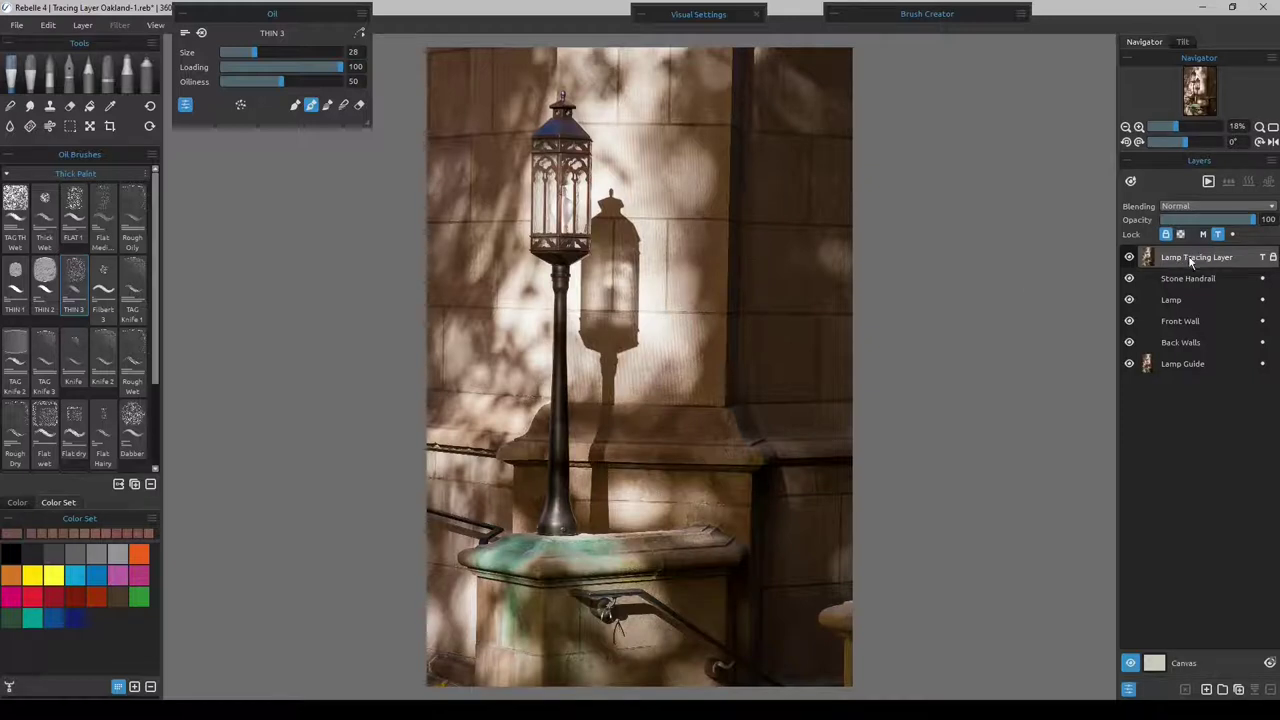
Step: Hide the Lamp Tracing Layer and set the Lamp Guide layer's opacity to 50
{"action": "left_click", "coordinate": [1130, 258]}
{"action": "left_click", "coordinate": [1178, 364]}
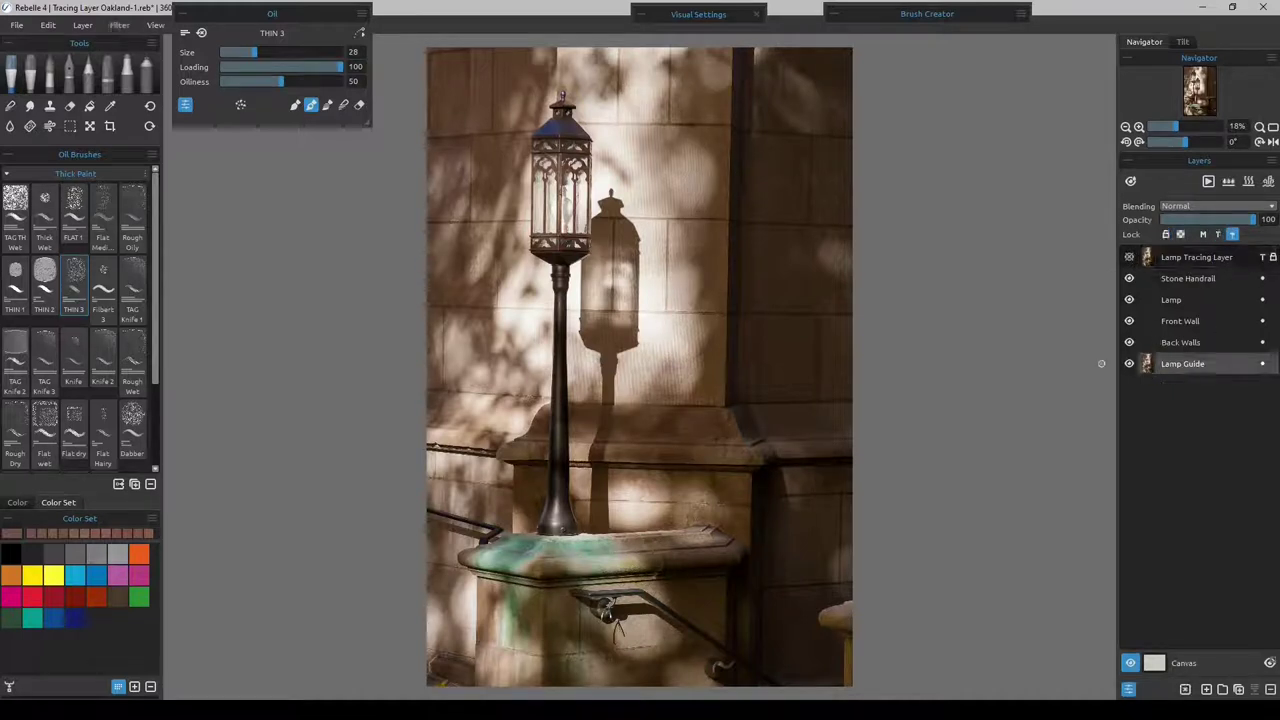
{"action": "left_click", "coordinate": [1131, 364]}
{"action": "left_click", "coordinate": [1131, 364]}
{"action": "left_click", "coordinate": [1268, 220]}
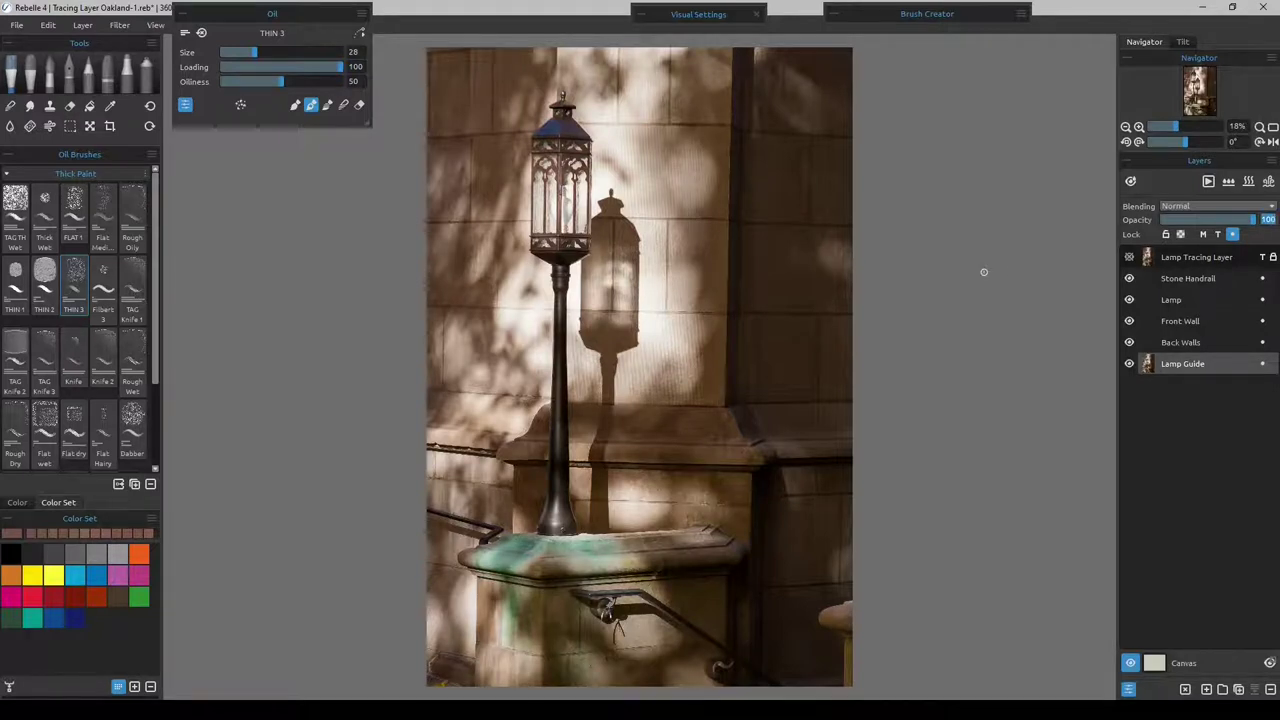
{"action": "type", "text": "50"}
{"action": "key", "text": "Return"}
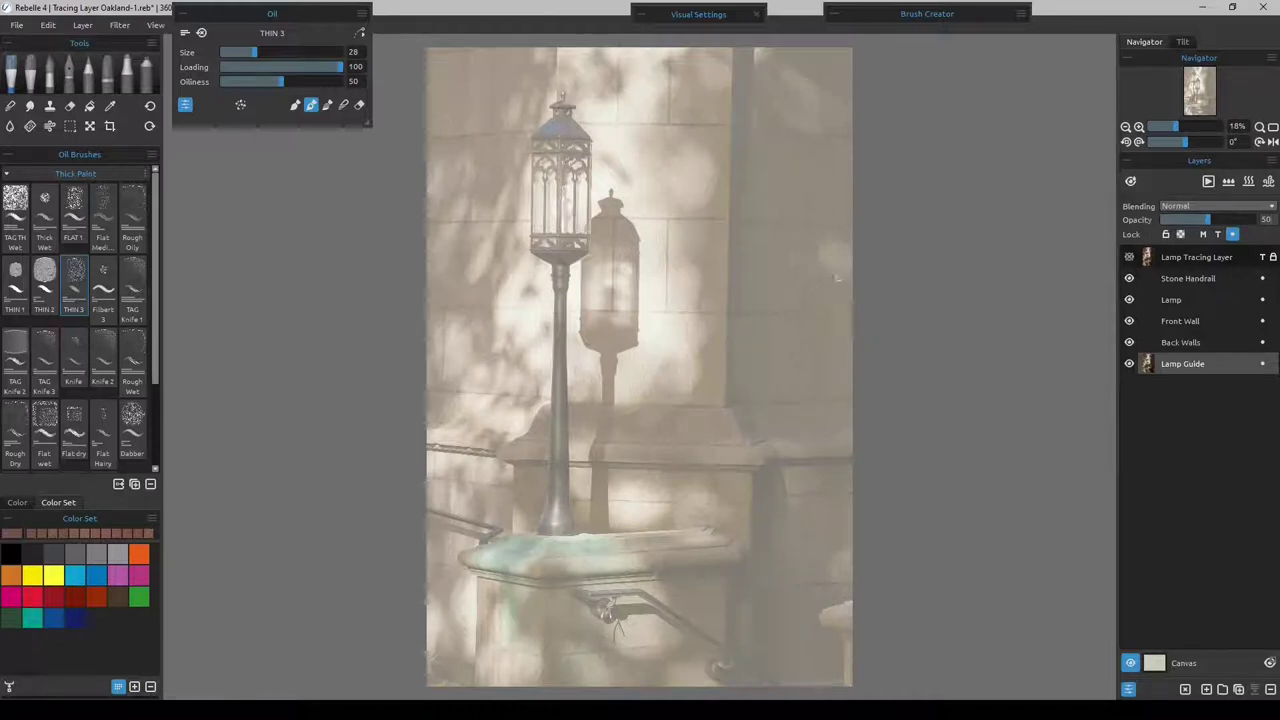
Step: Review the Back Walls, Front Wall, Lamp and Stone Handrail layers by selecting them together and one at a time
{"action": "left_click", "coordinate": [1179, 341]}
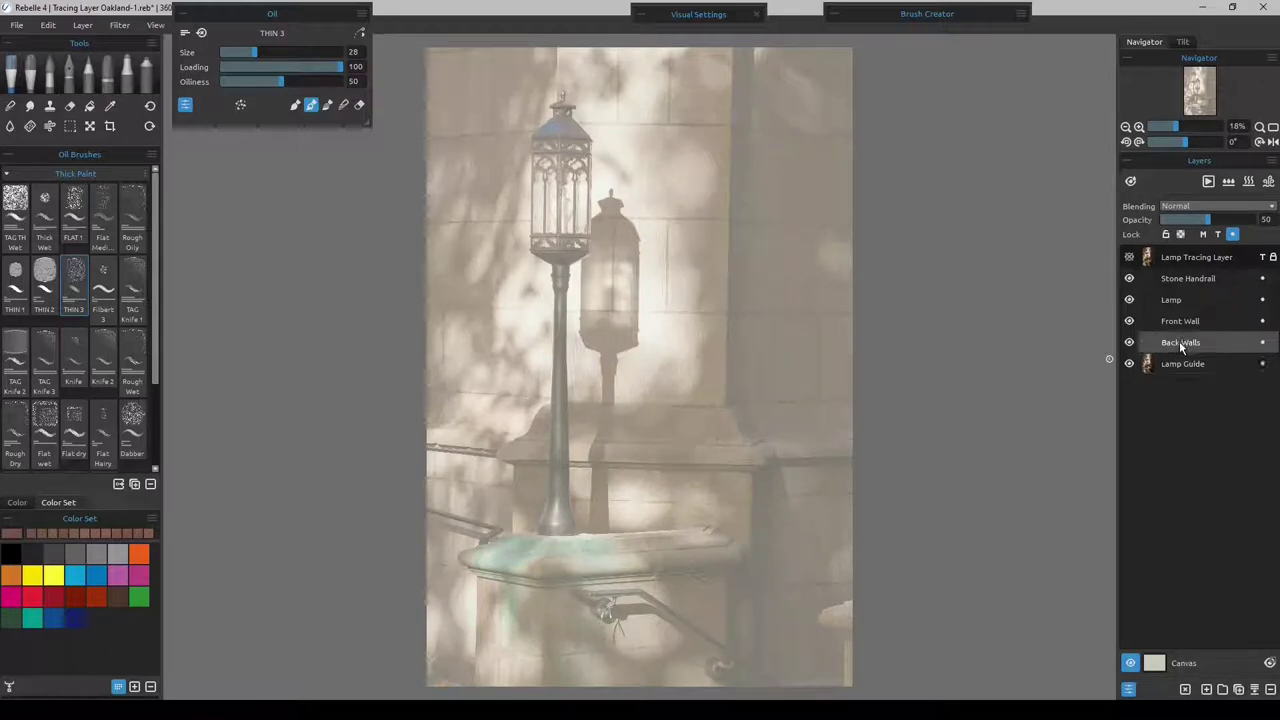
{"action": "left_click", "coordinate": [1185, 278], "text": "shift"}
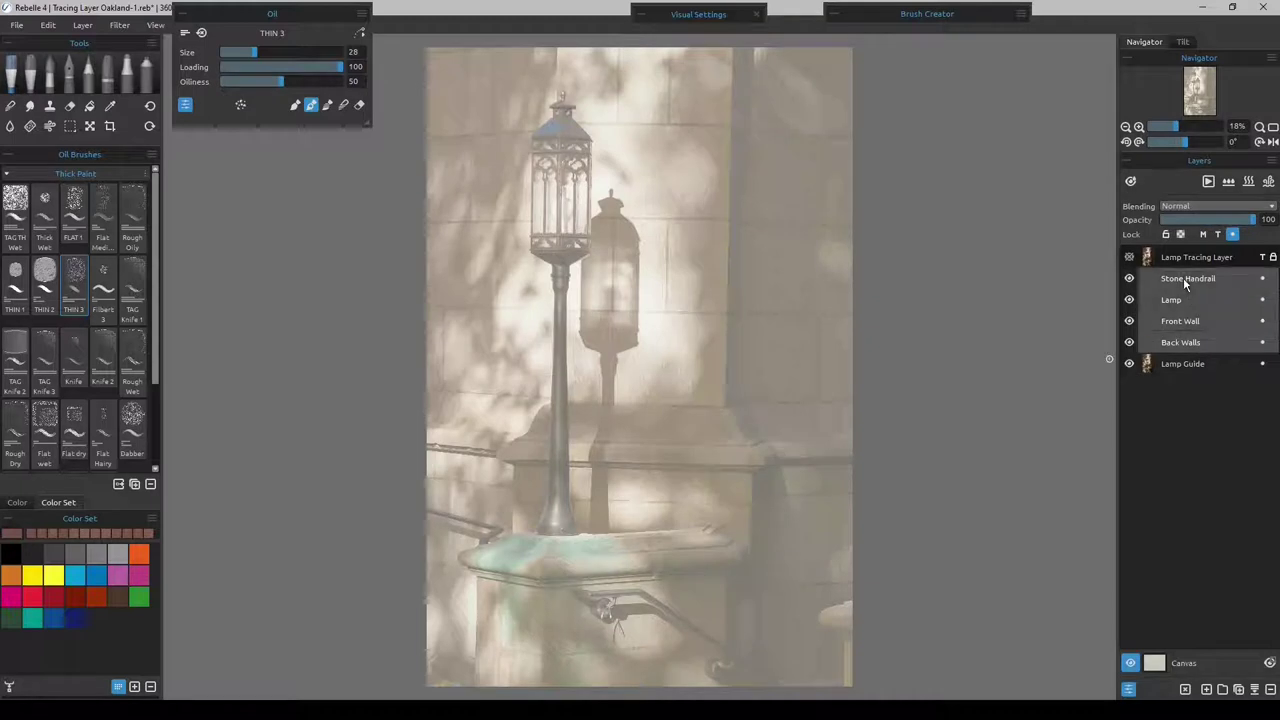
{"action": "left_click", "coordinate": [1180, 342]}
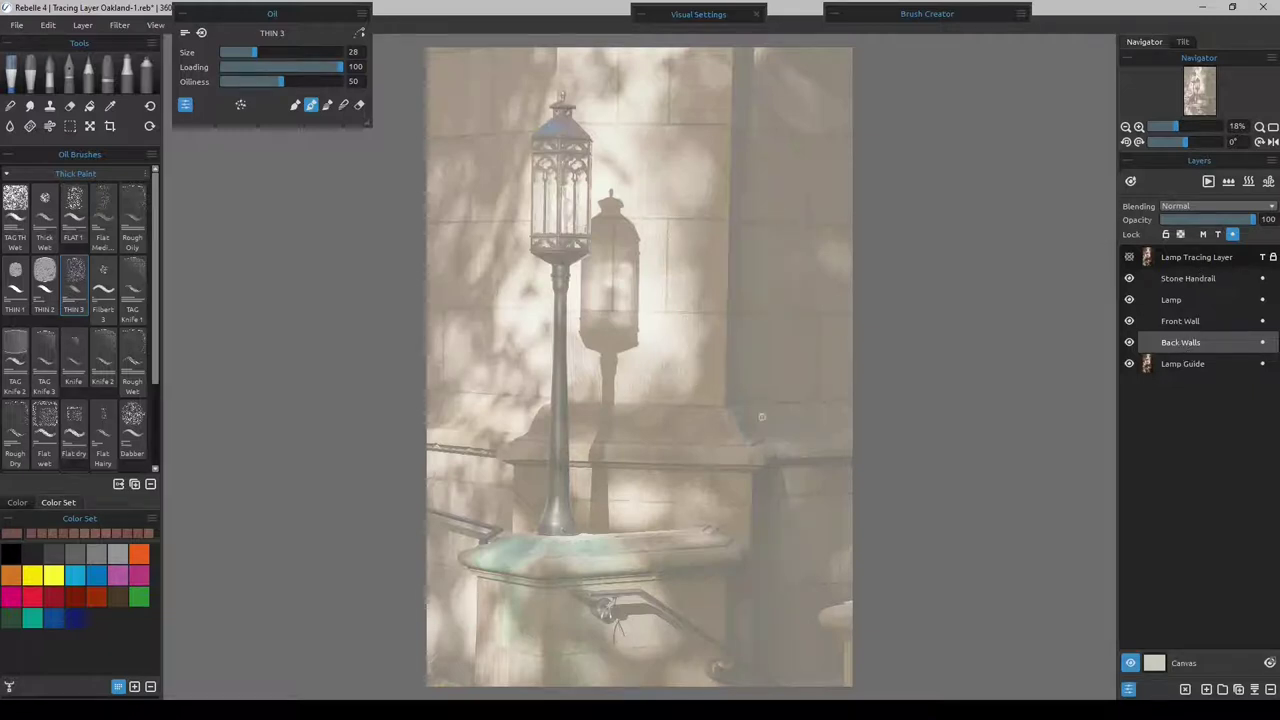
{"action": "left_click", "coordinate": [1185, 325]}
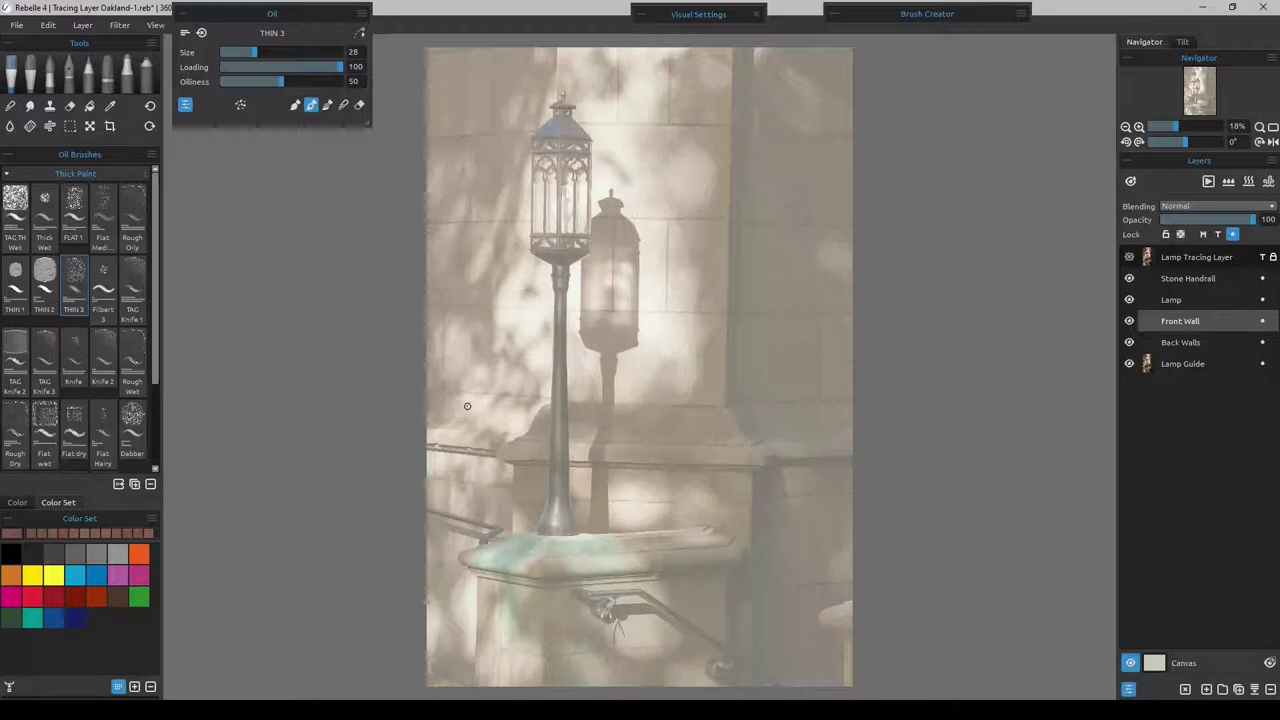
{"action": "left_click", "coordinate": [1173, 302]}
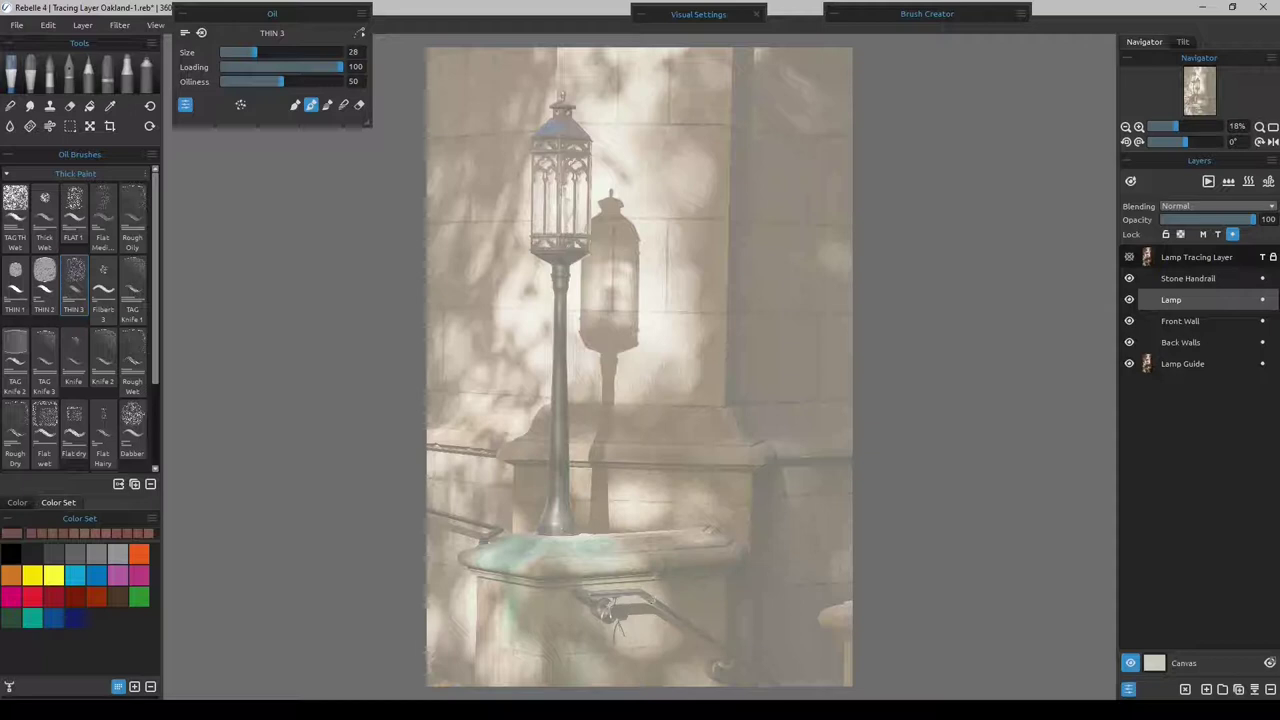
{"action": "left_click", "coordinate": [1181, 283]}
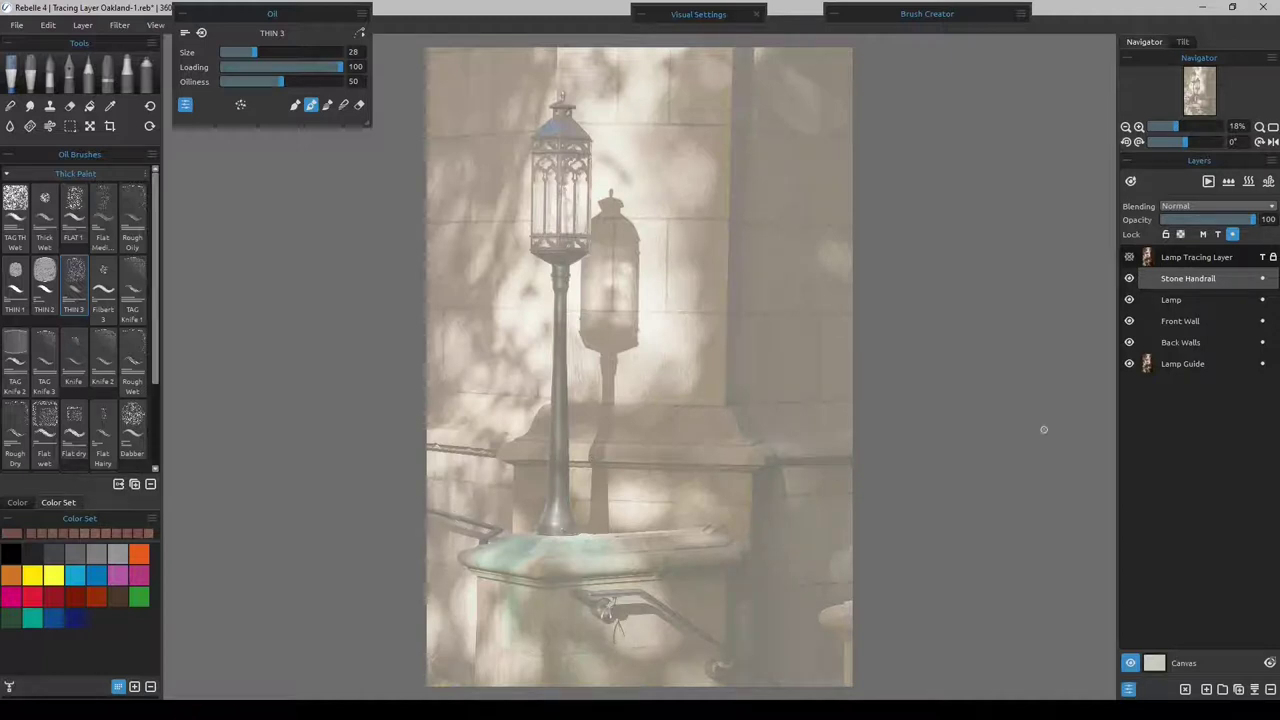
{"action": "left_click", "coordinate": [1189, 324]}
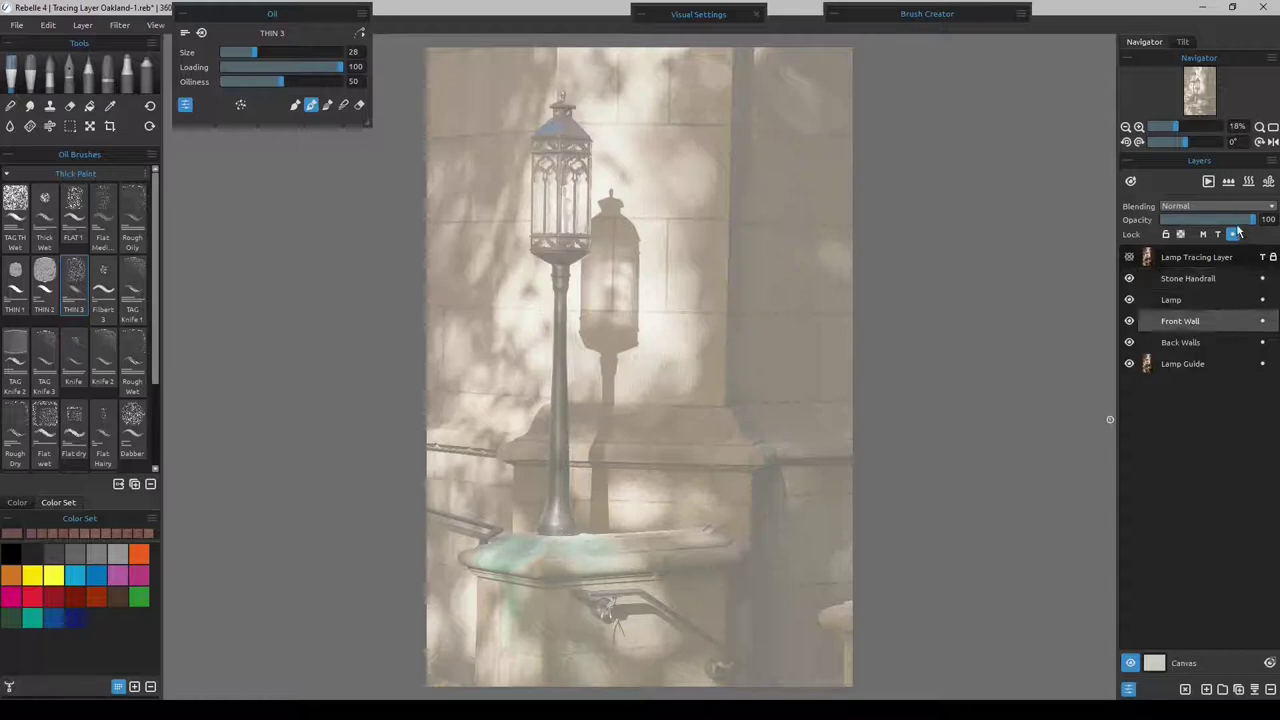
{"action": "mouse_move", "coordinate": [1256, 226]}
{"action": "left_mouse_down"}
{"action": "mouse_move", "coordinate": [1214, 221]}
{"action": "mouse_move", "coordinate": [1258, 221]}
{"action": "left_mouse_up"}
{"action": "left_click", "coordinate": [1187, 279]}
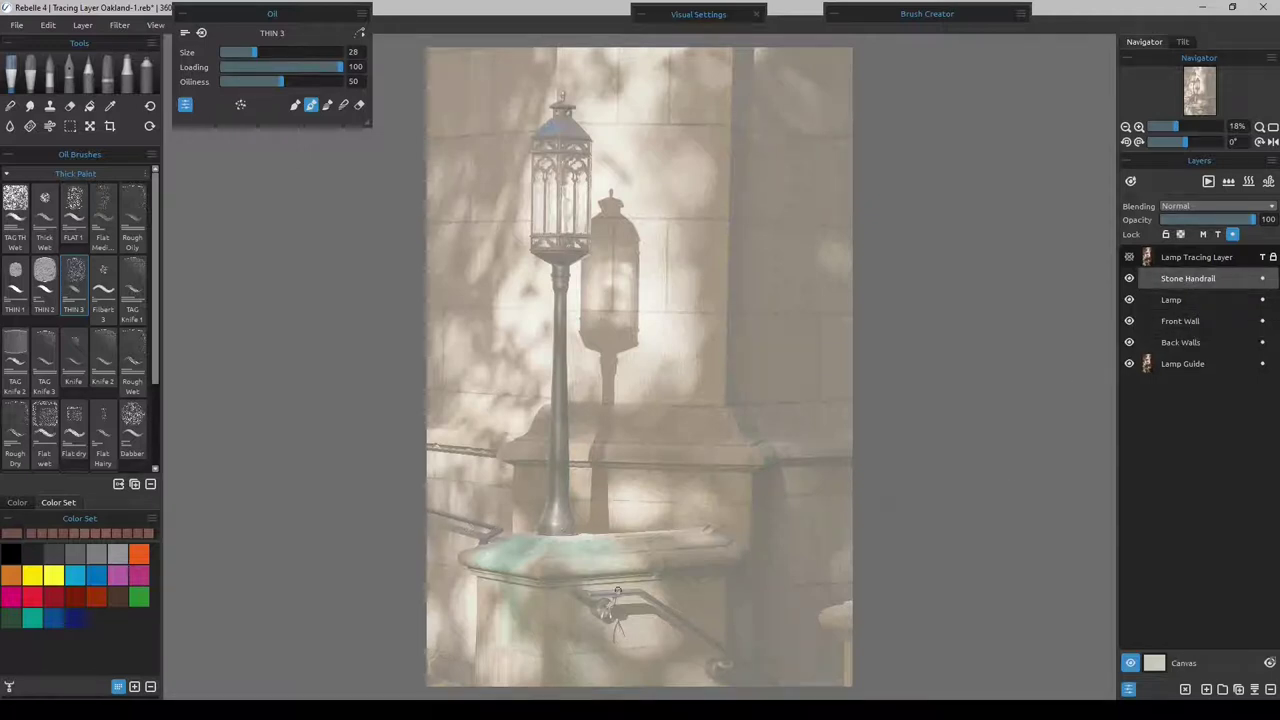